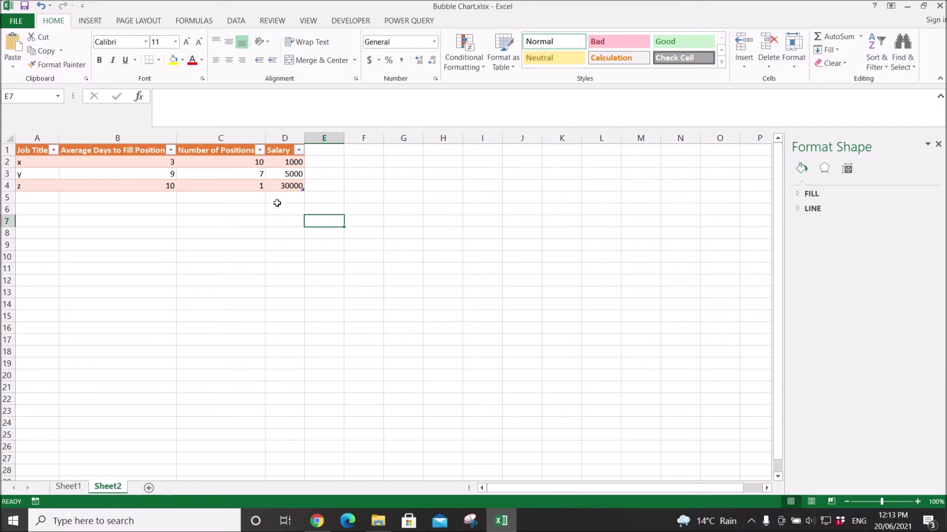
Select the job table A1:D4, pointing out columns B, C and D along the way.
click(282, 188)
drag(279, 177, 45, 147)
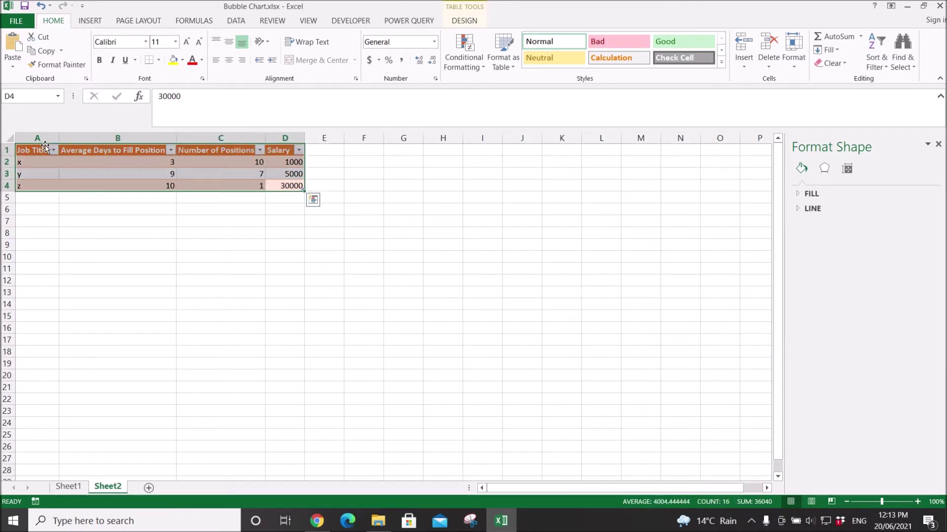
click(152, 221)
click(141, 134)
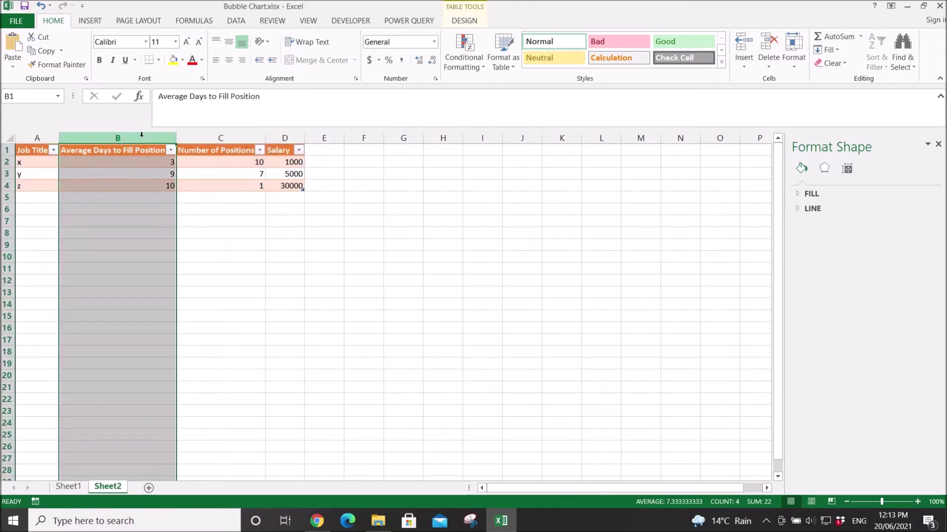
click(217, 134)
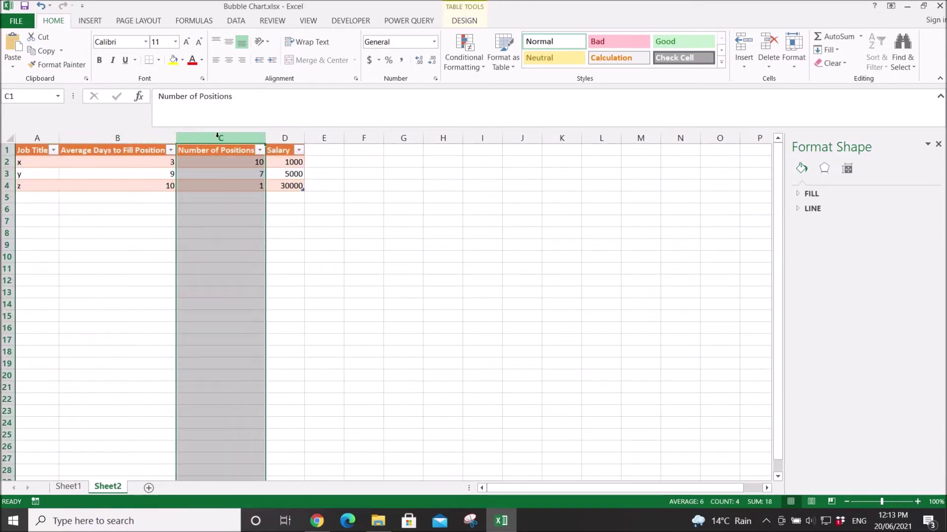
click(290, 138)
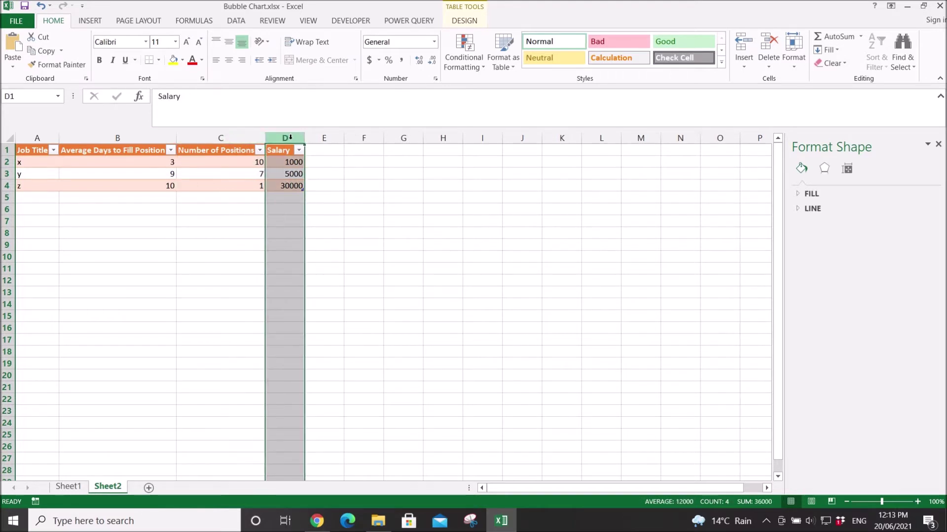
click(355, 230)
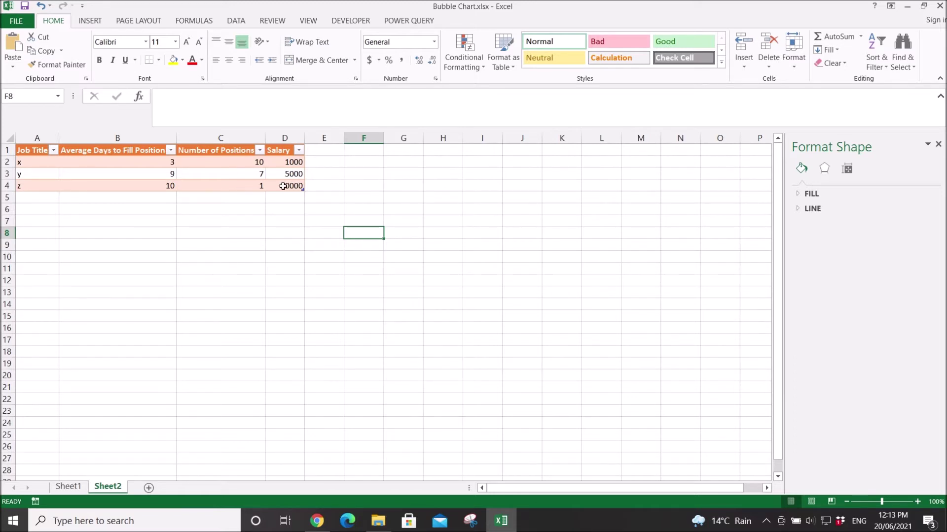
drag(283, 186, 9, 143)
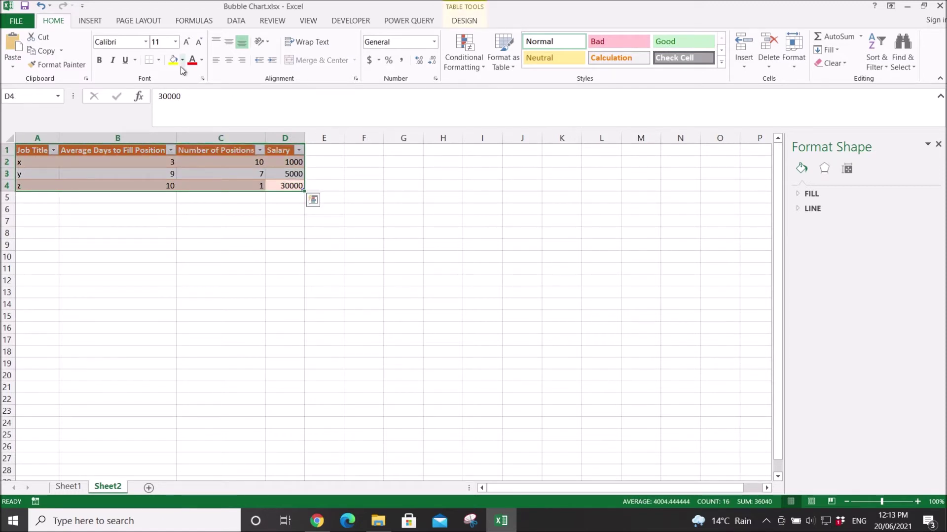
Insert an X Y (Scatter) 3-D Bubble chart using the Number of Positions layout.
click(90, 23)
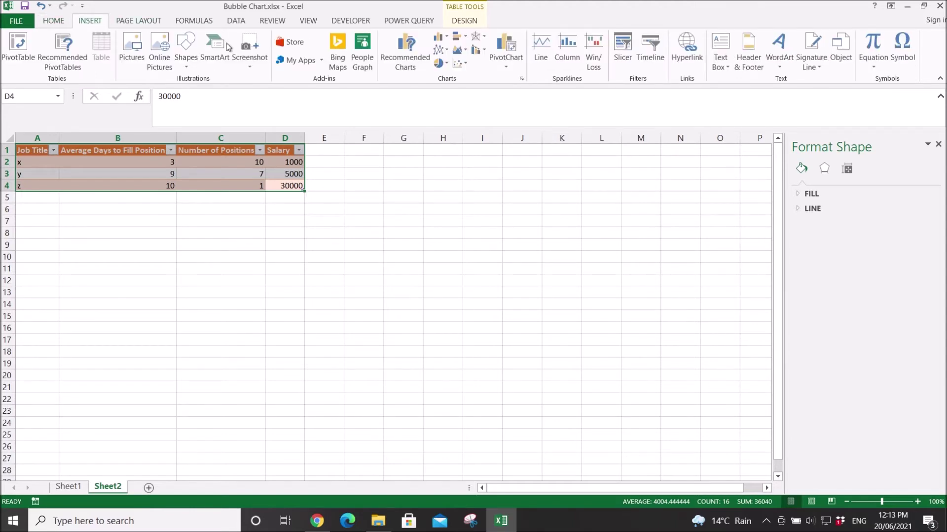
click(408, 67)
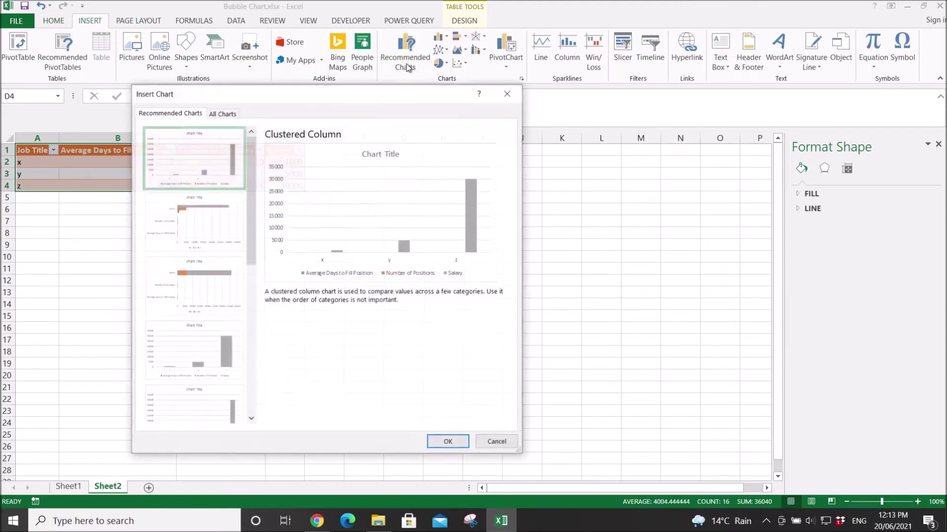
click(219, 114)
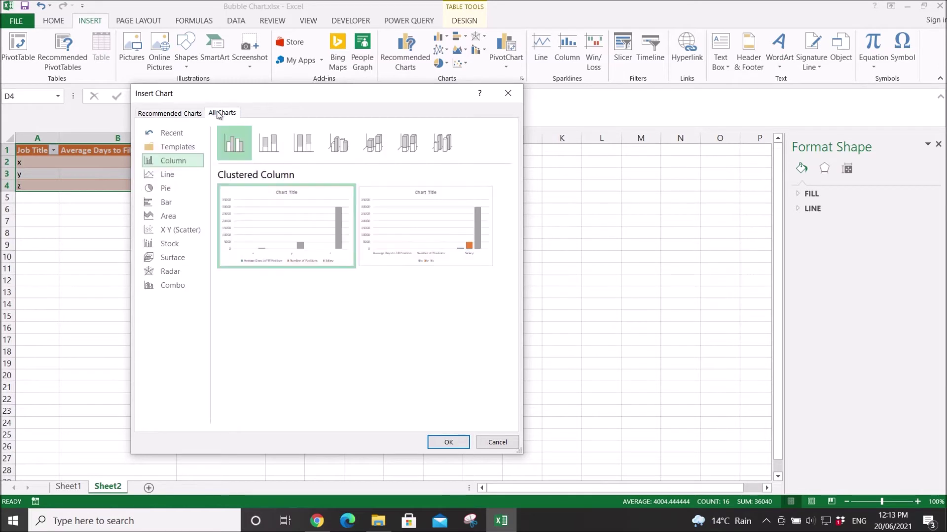
click(168, 234)
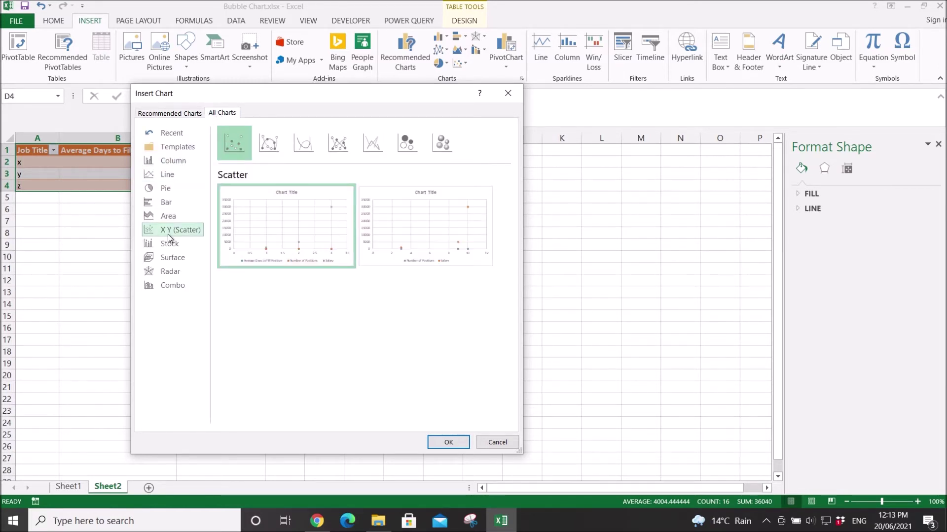
click(405, 150)
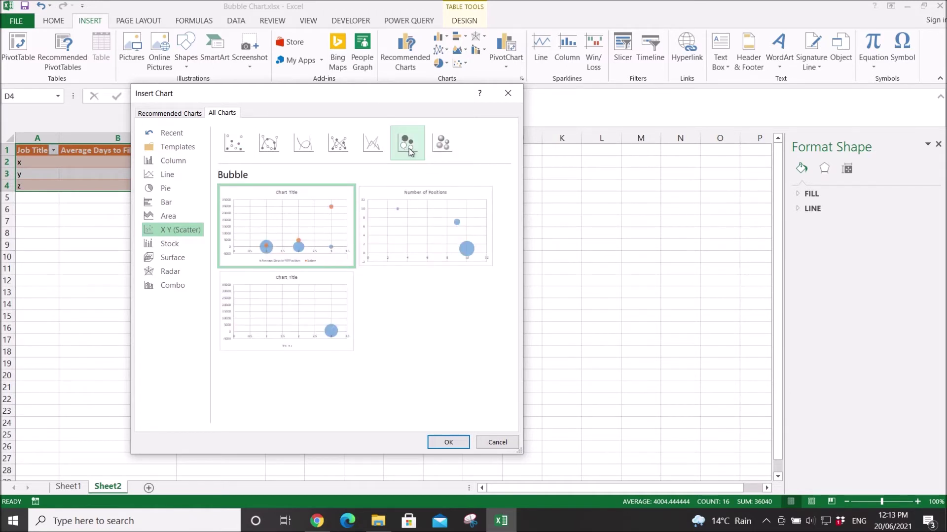
click(445, 149)
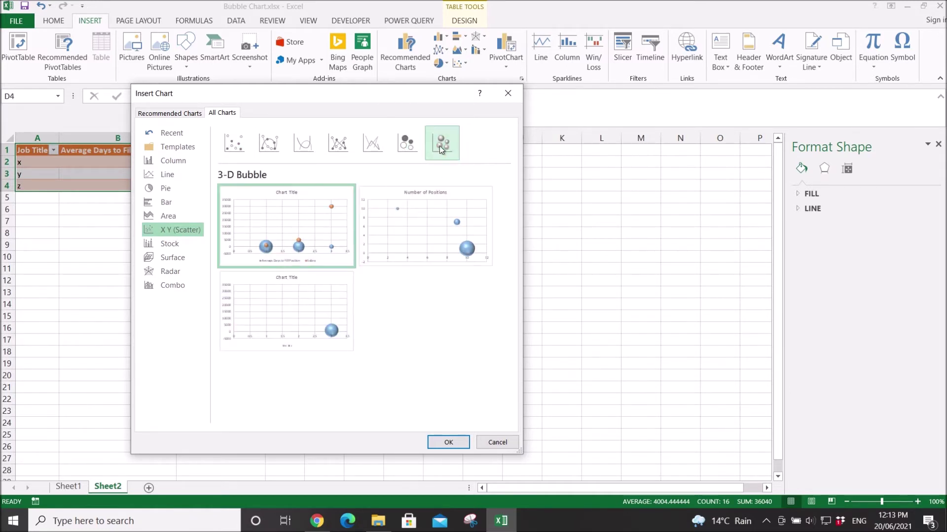
click(419, 190)
mouse_move(470, 255)
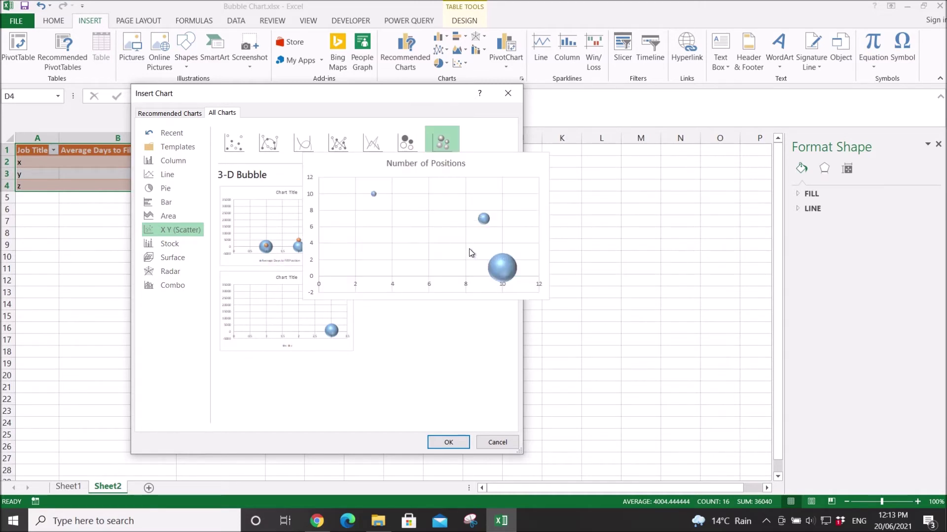
click(454, 443)
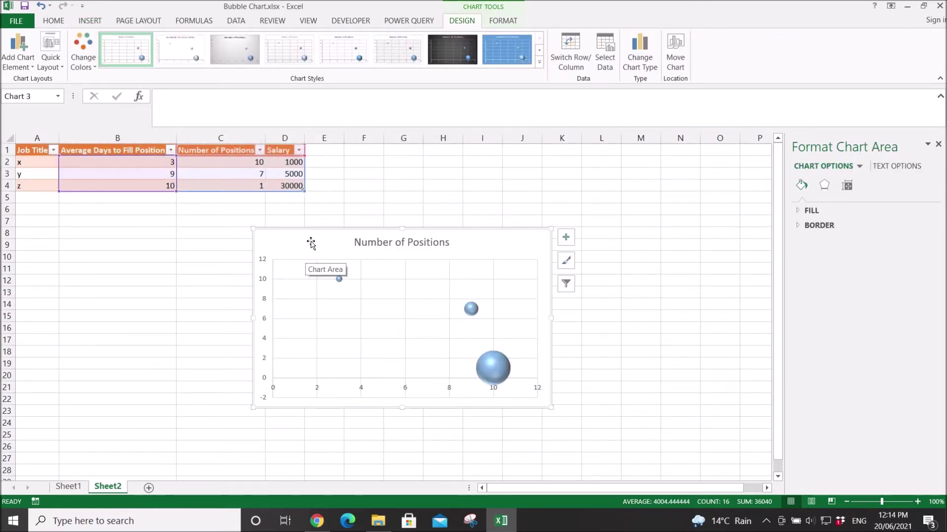
Move the bubble chart up beside the table and enlarge it from its corner.
drag(309, 245, 367, 222)
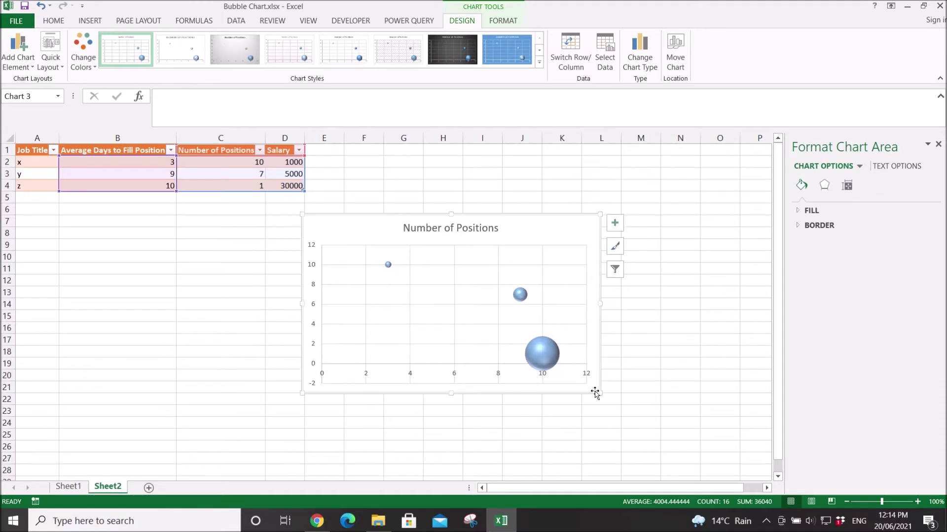
drag(601, 394, 666, 451)
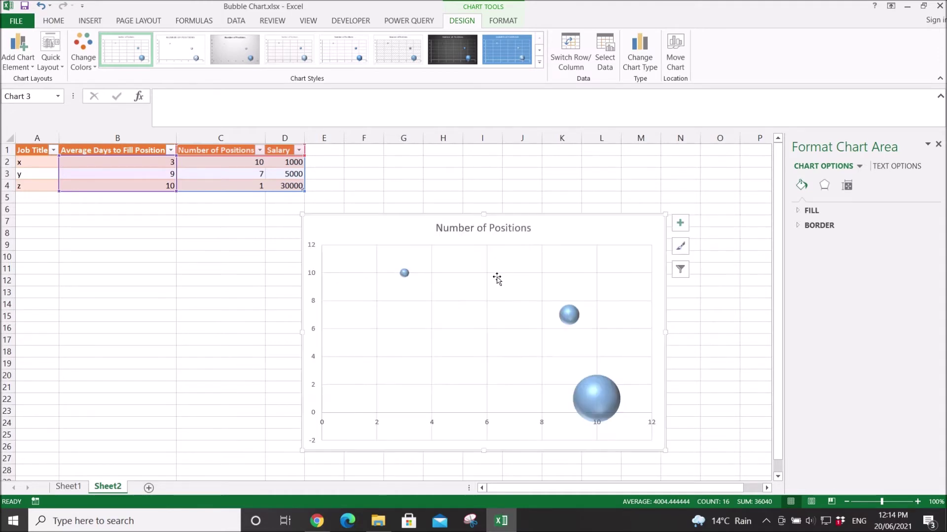
drag(407, 238, 413, 221)
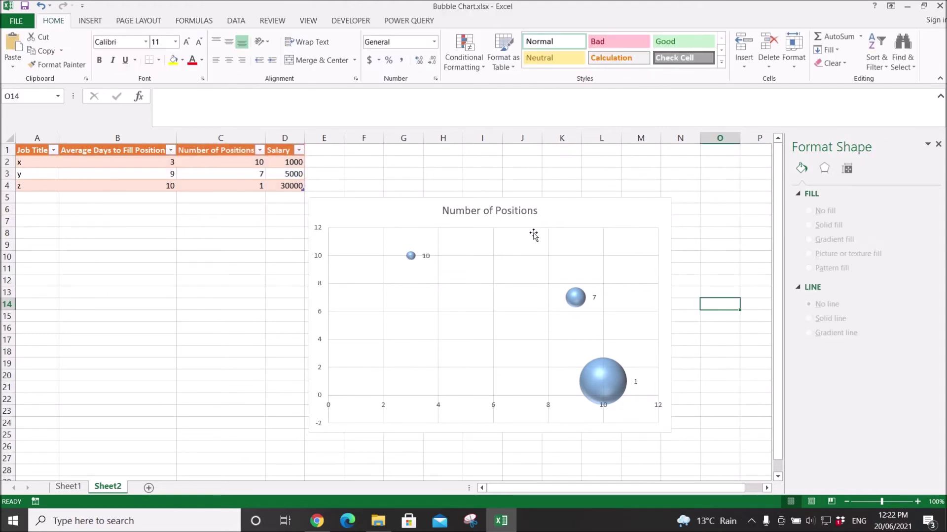
Turn on Vary colors by point for the bubble series so each bubble differs.
click(412, 259)
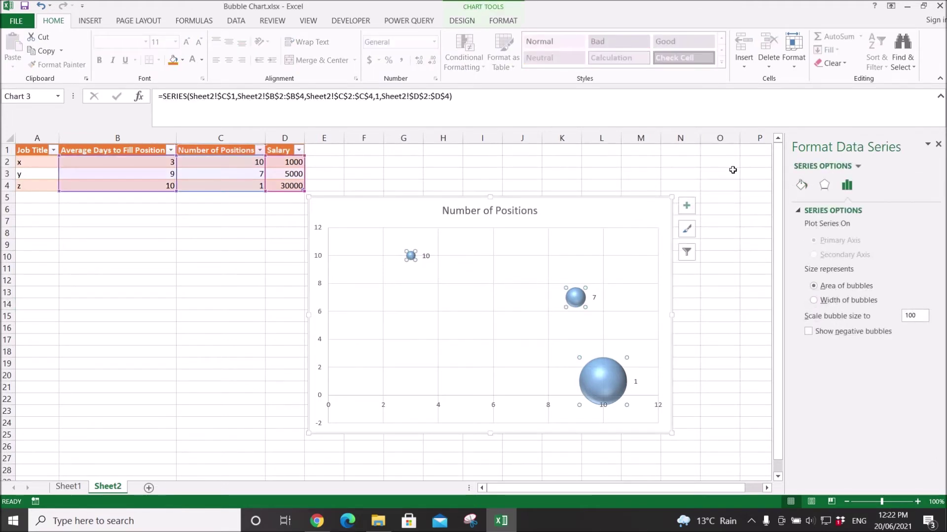
click(802, 186)
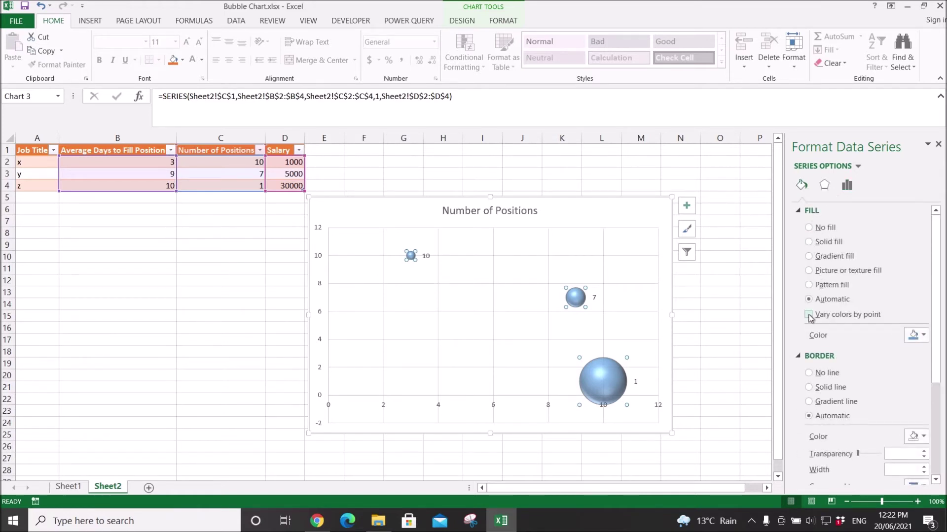
click(808, 315)
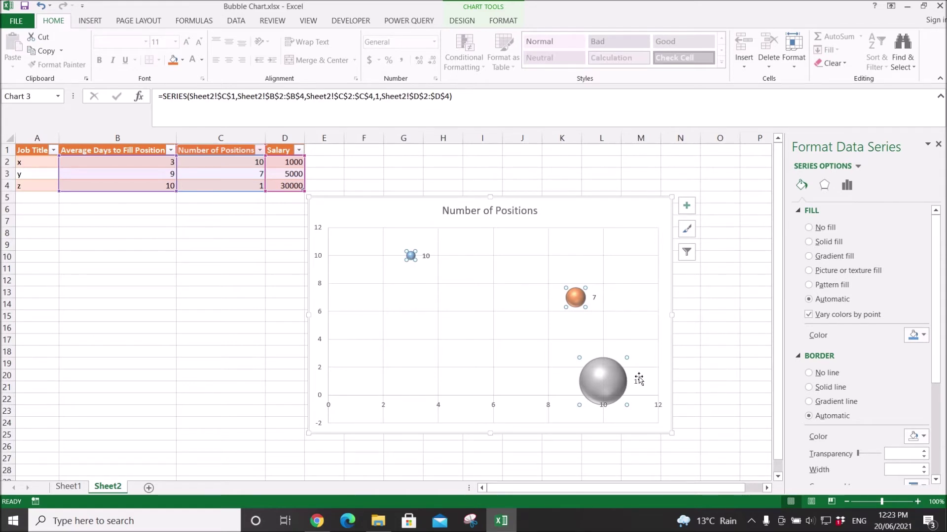
click(615, 378)
Fill the largest bubble red and the middle bubble (7) a light peach colour.
click(923, 338)
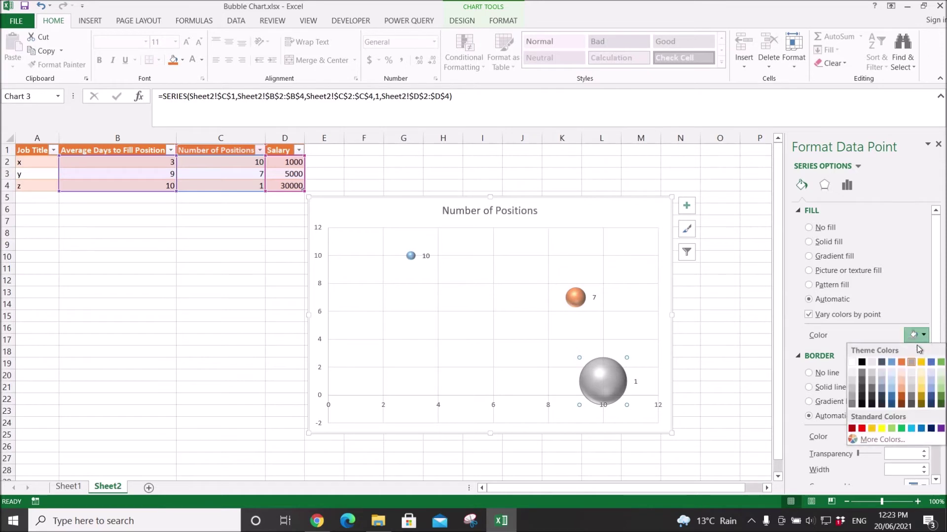
click(861, 429)
click(575, 297)
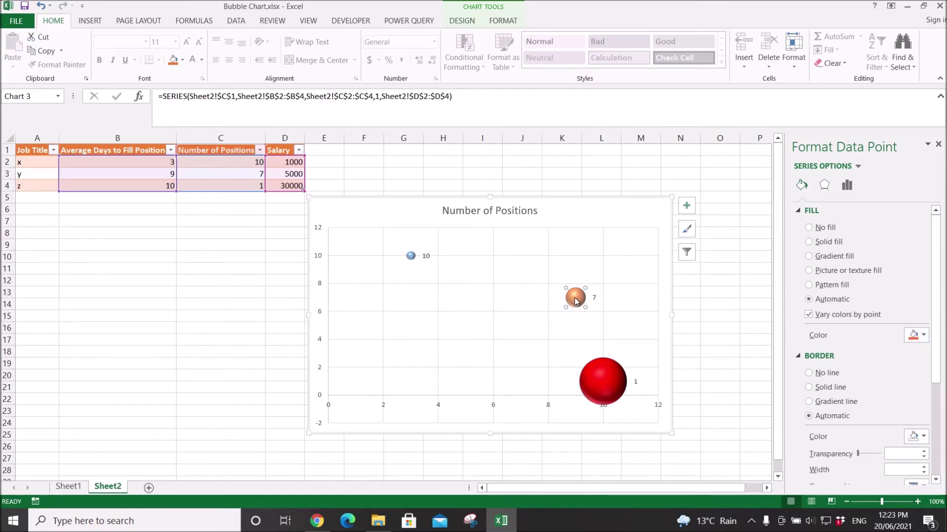
click(920, 337)
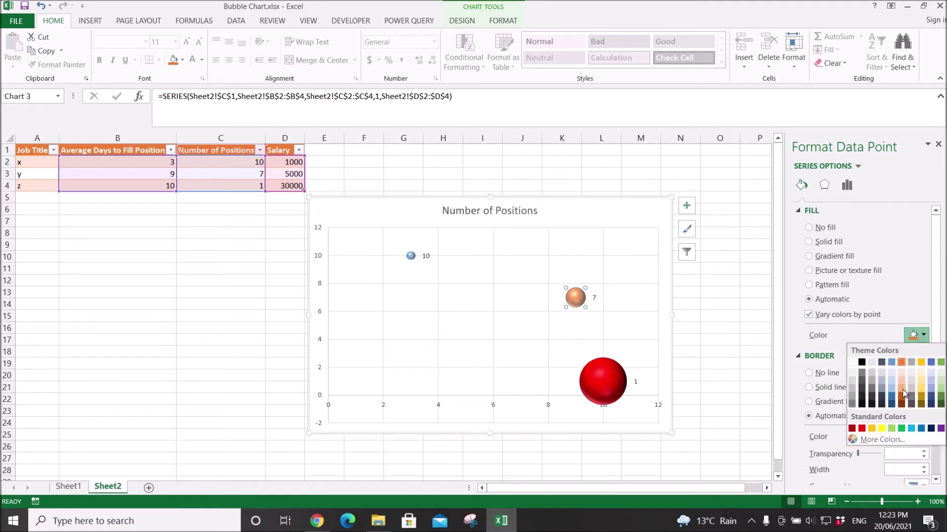
click(901, 393)
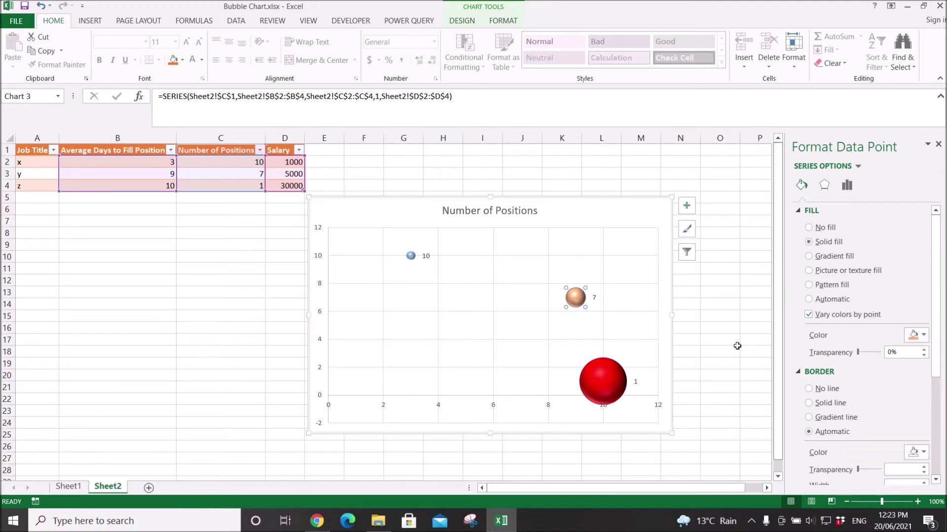
click(713, 323)
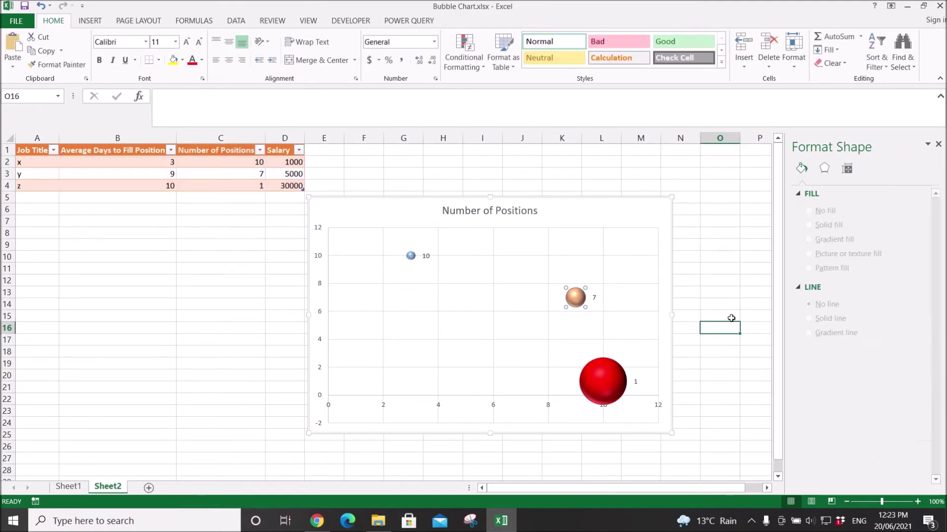
click(599, 219)
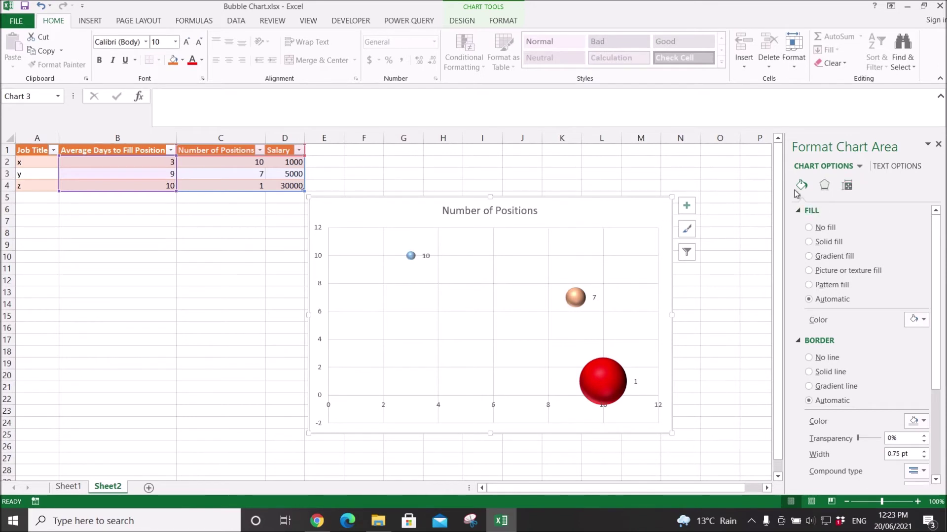
click(573, 303)
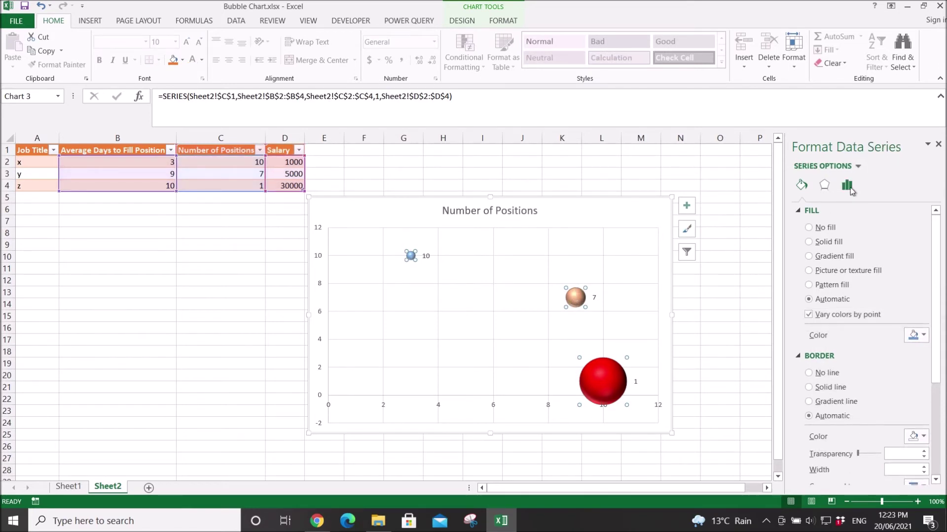
click(848, 188)
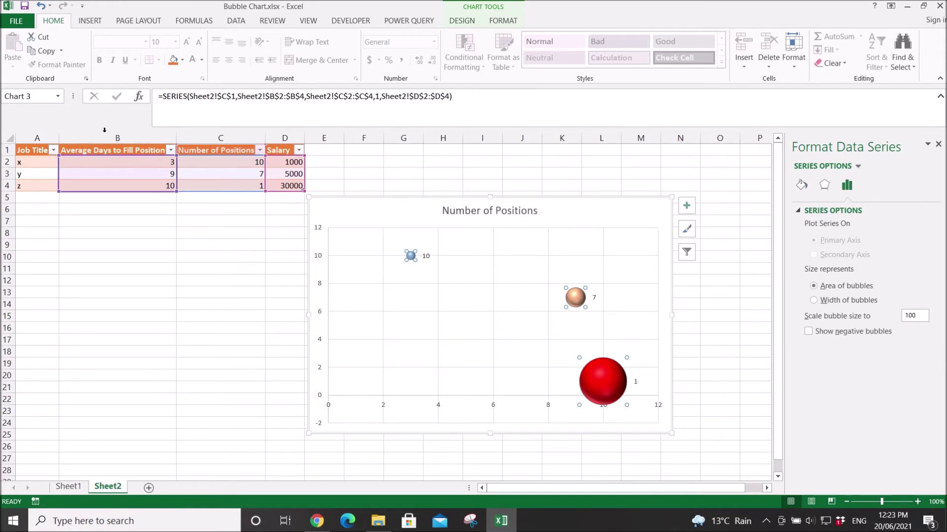
click(479, 182)
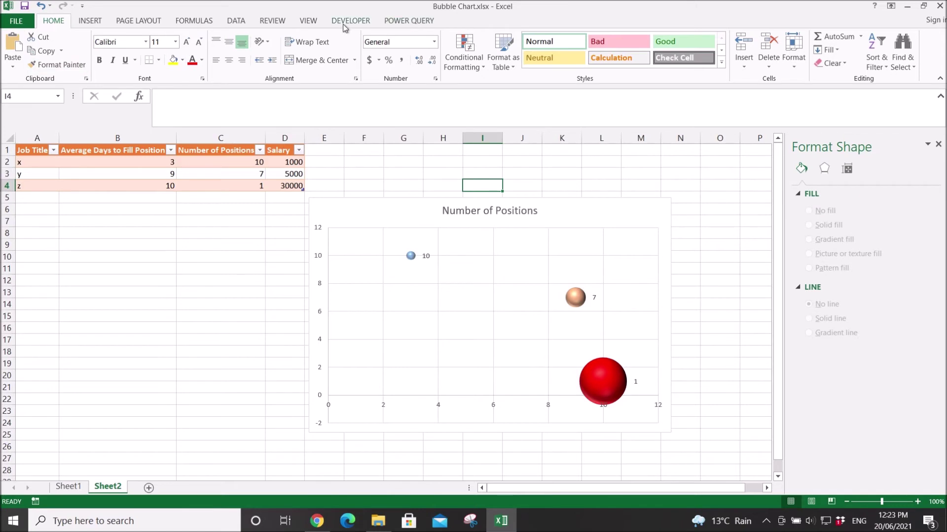
click(577, 217)
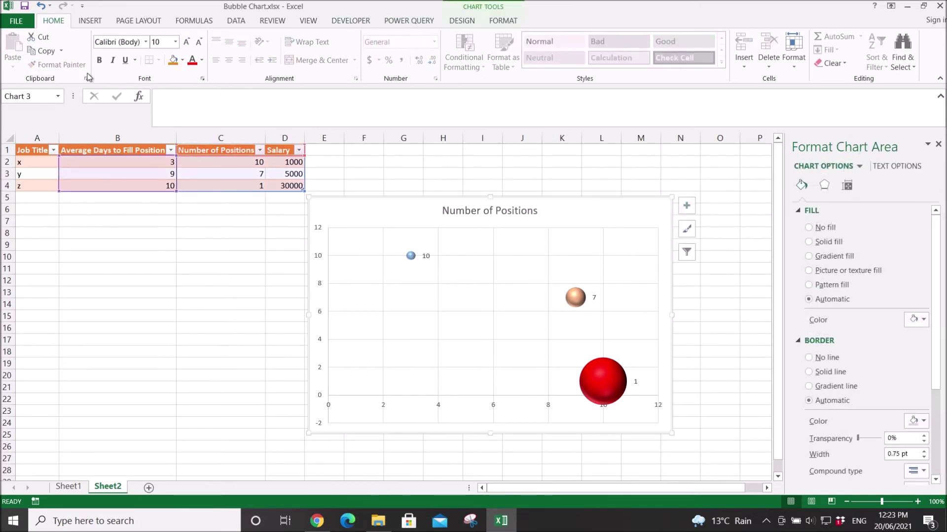
Tick Bubble Size in the data label options so labels read 10, 1000; 7, 5000; 1, 30000.
click(461, 22)
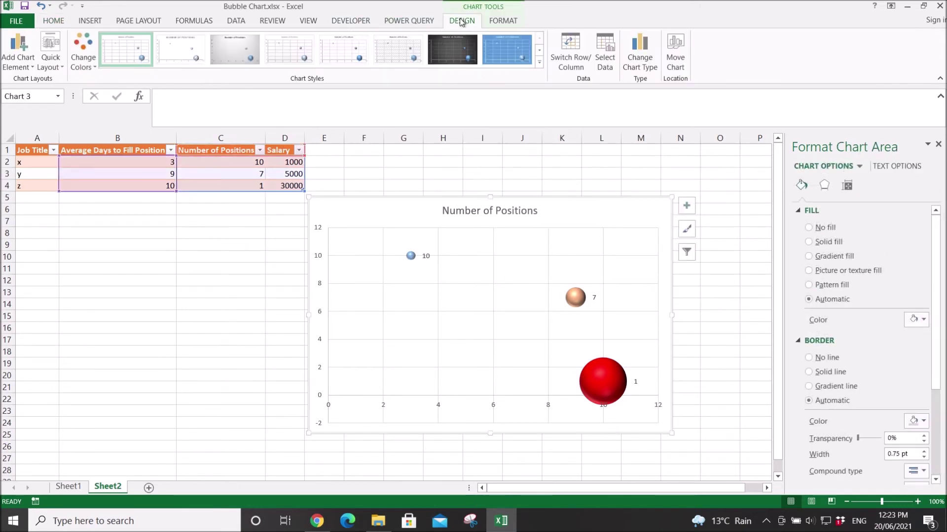
click(15, 62)
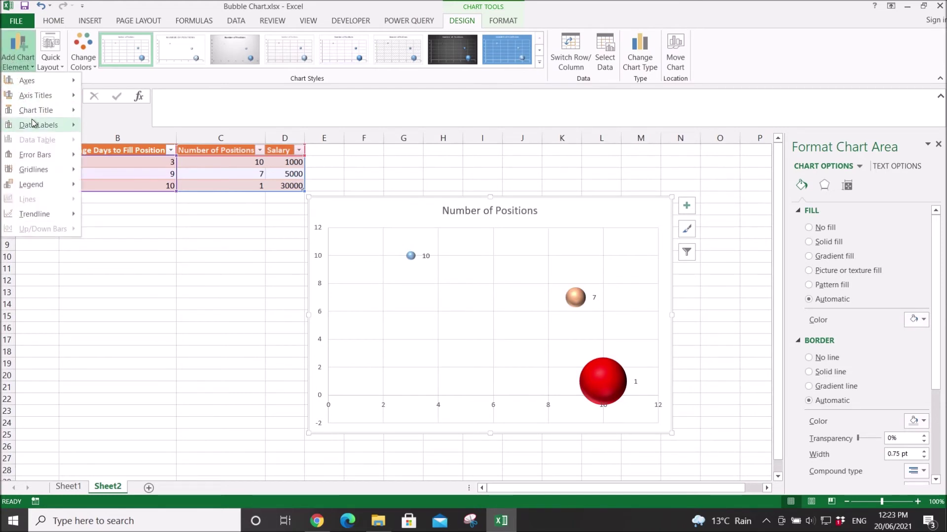
mouse_move(33, 123)
click(143, 308)
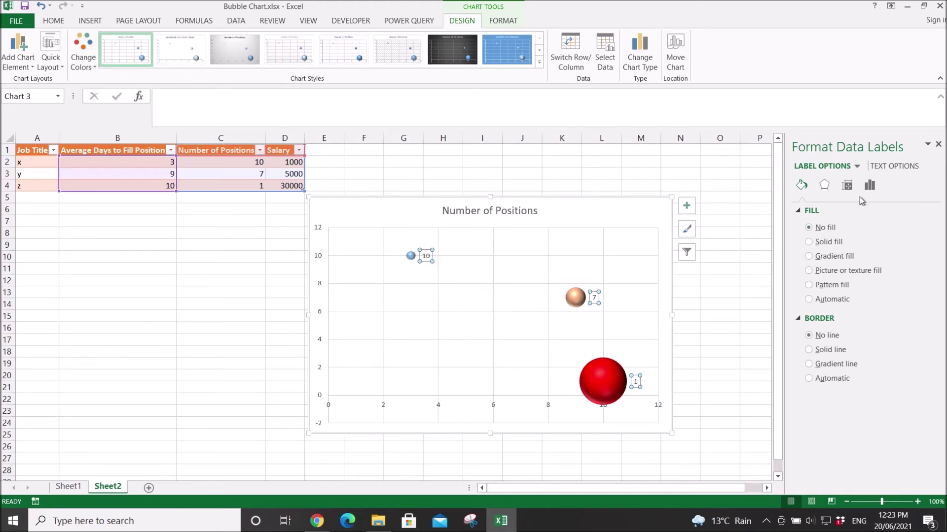
click(870, 188)
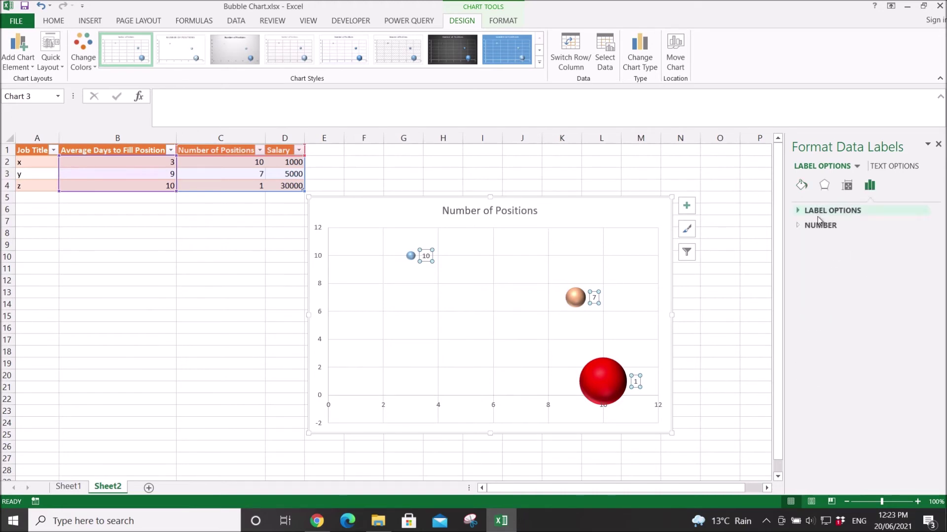
click(799, 212)
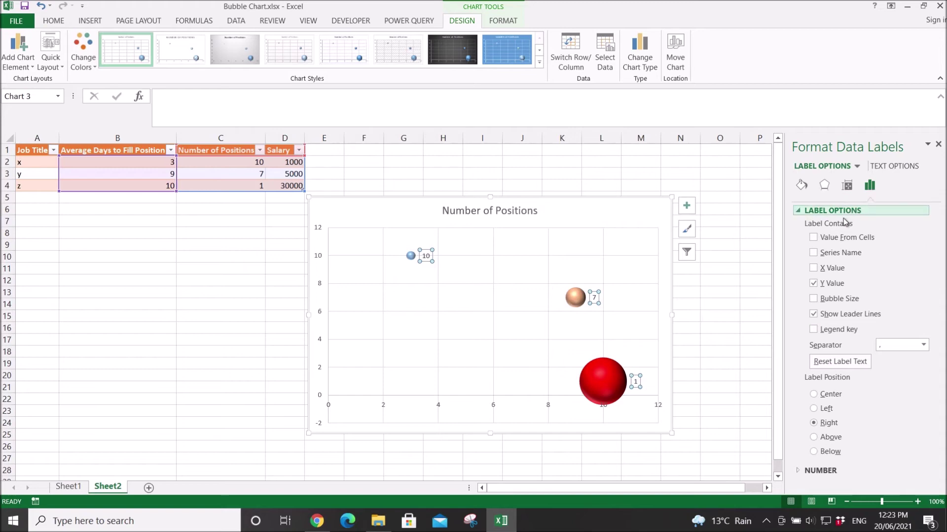
click(813, 299)
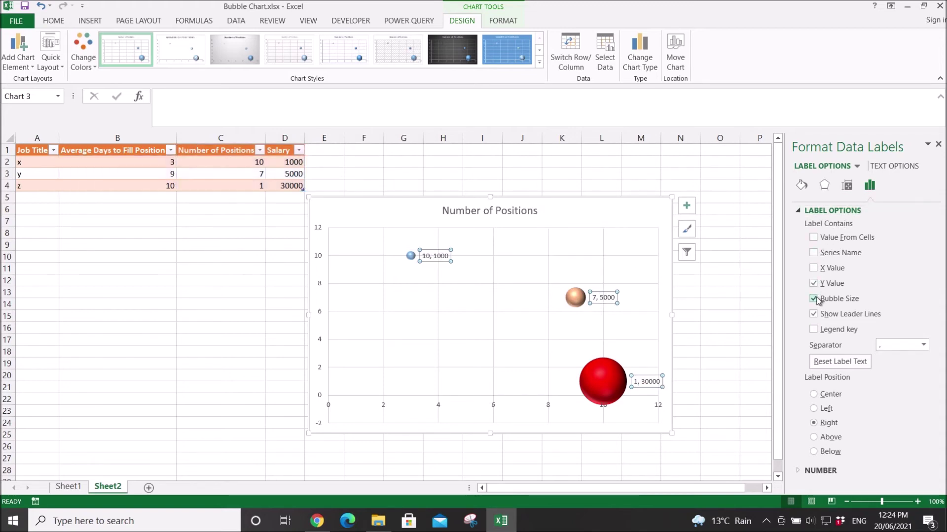
click(719, 386)
drag(293, 186, 286, 158)
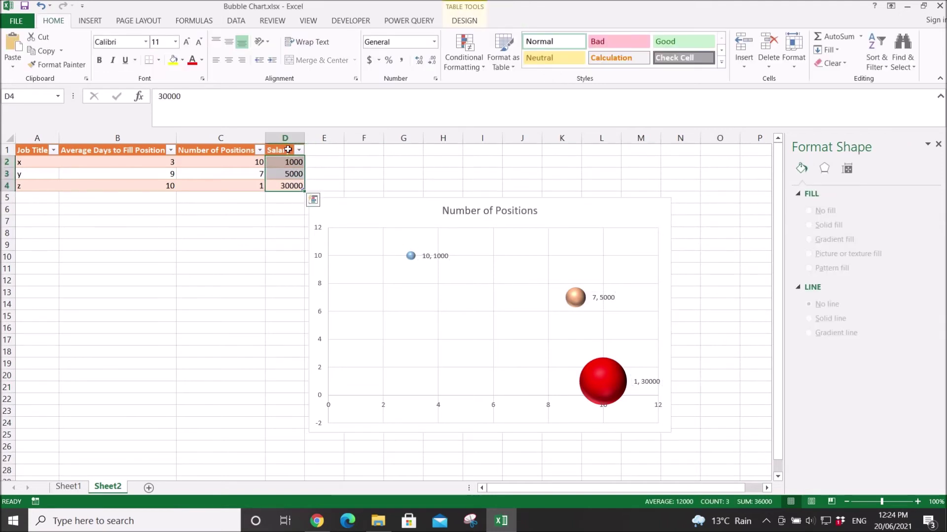
Apply Accounting ($) format to Salary D2:D4 and widen column D to show the amounts.
click(370, 61)
click(336, 172)
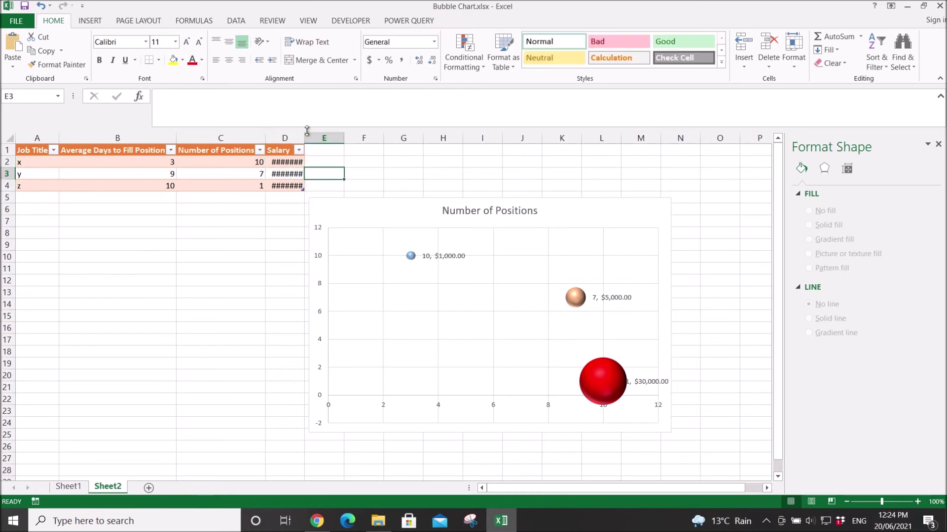
drag(306, 136, 320, 141)
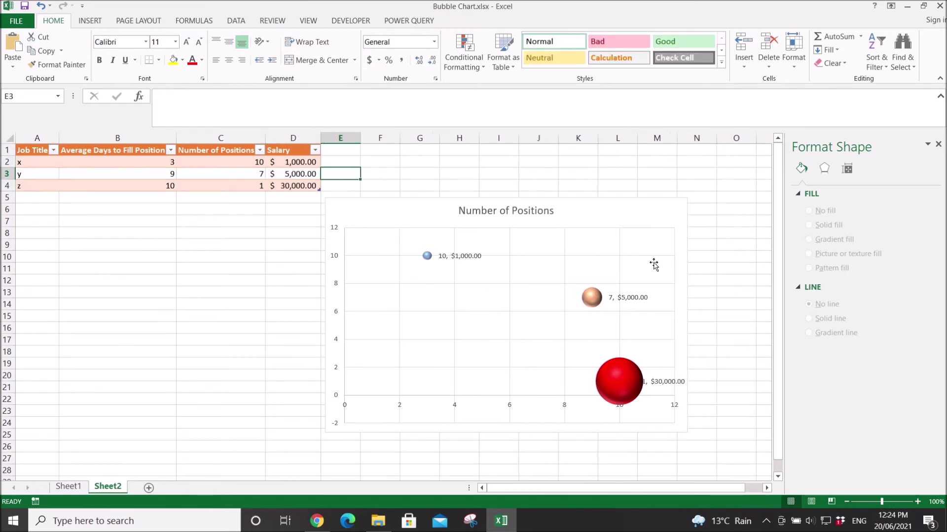
click(739, 350)
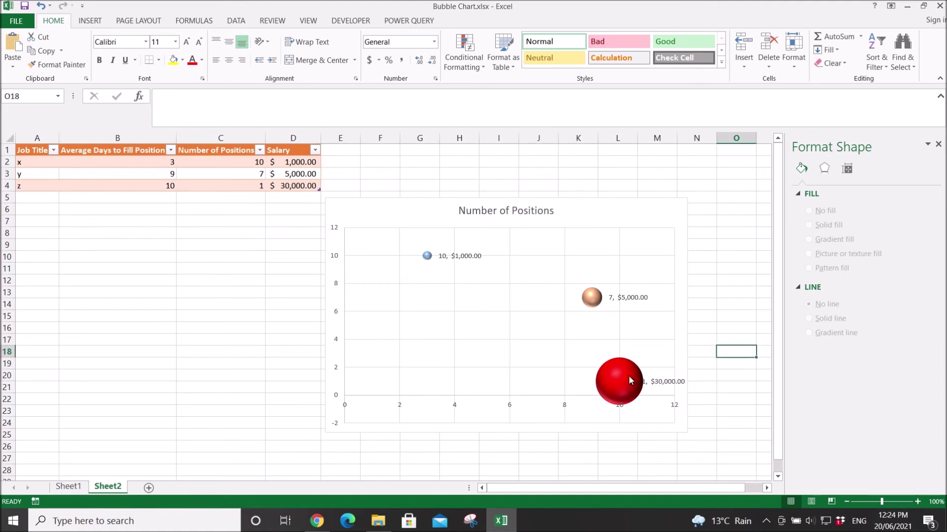
click(659, 379)
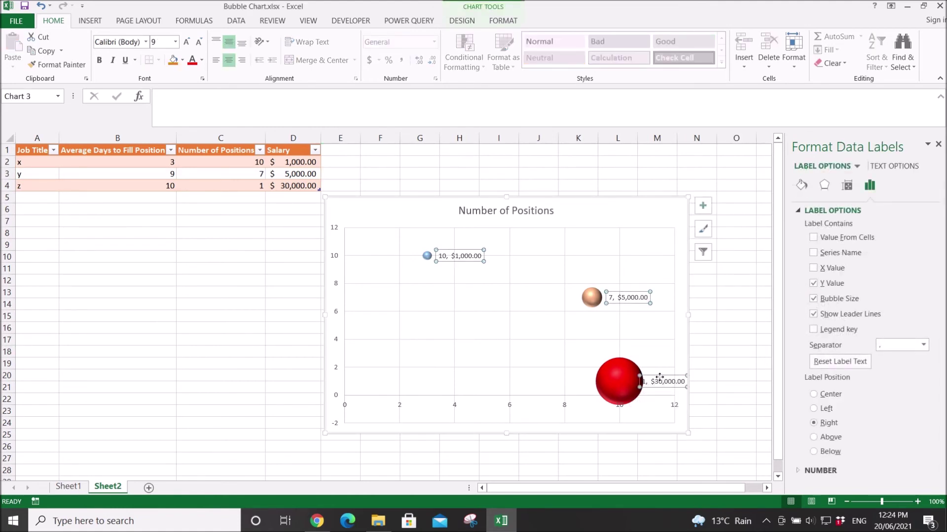
Move the $30,000.00 data label up above its bubble.
click(659, 377)
drag(659, 378, 660, 356)
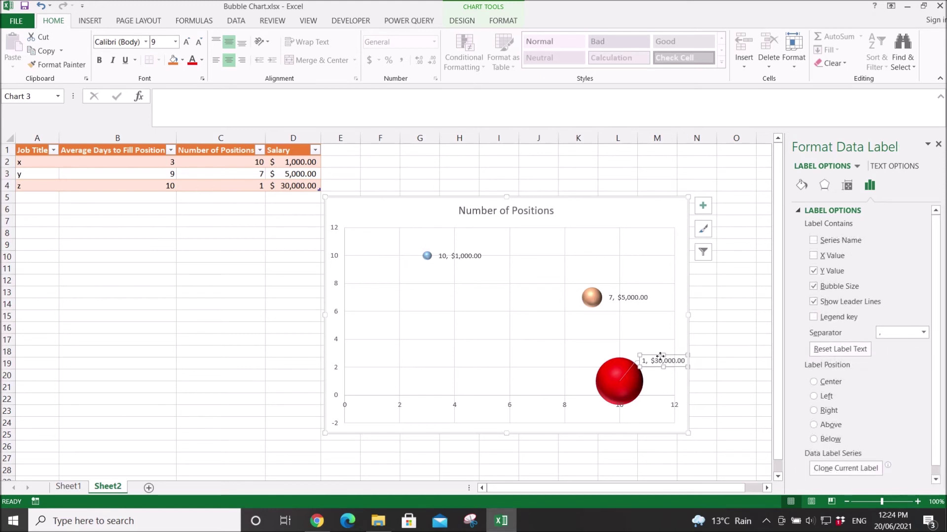
click(656, 335)
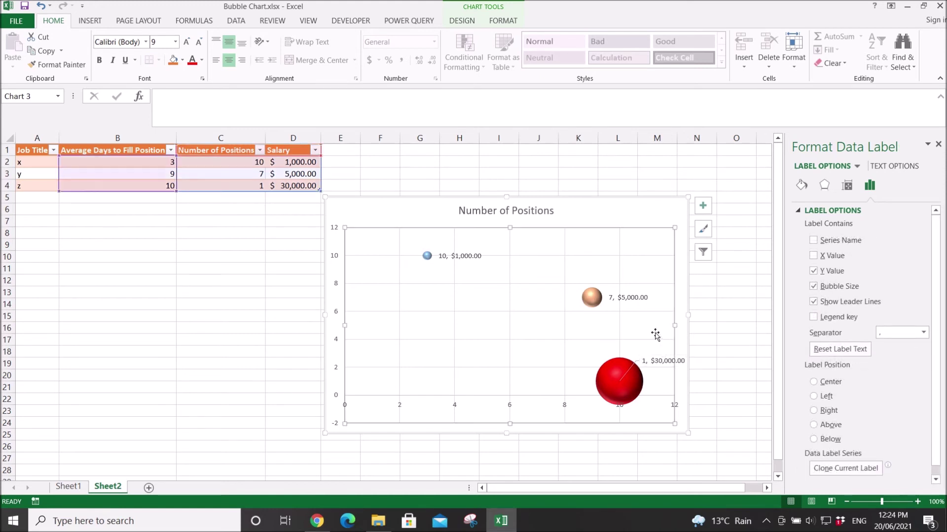
click(624, 299)
Raise the $5,000.00 label and uncheck its Y Value so the 7 disappears.
click(632, 305)
drag(632, 304, 634, 292)
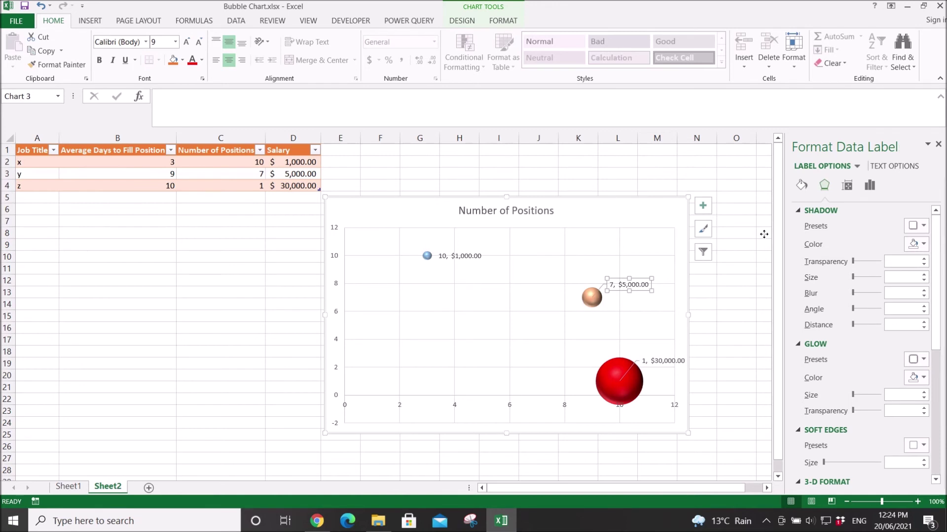
click(869, 185)
click(809, 213)
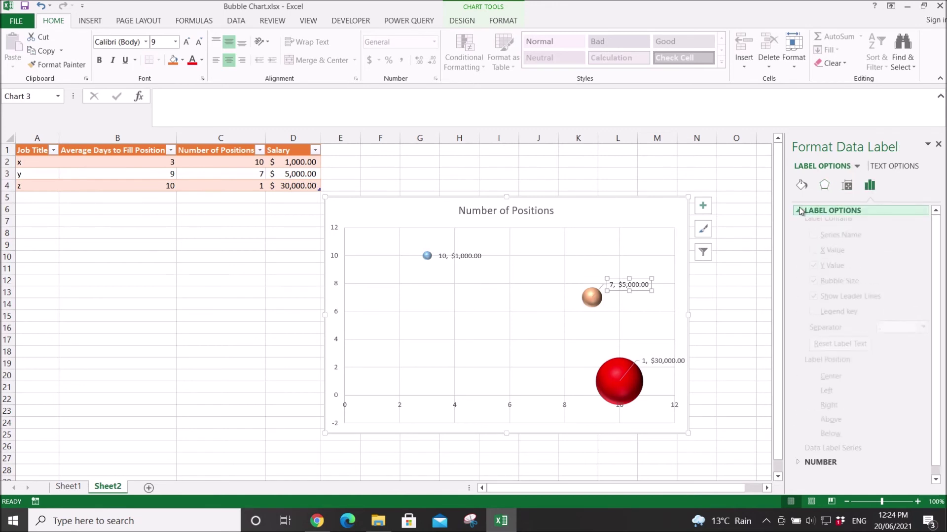
click(813, 272)
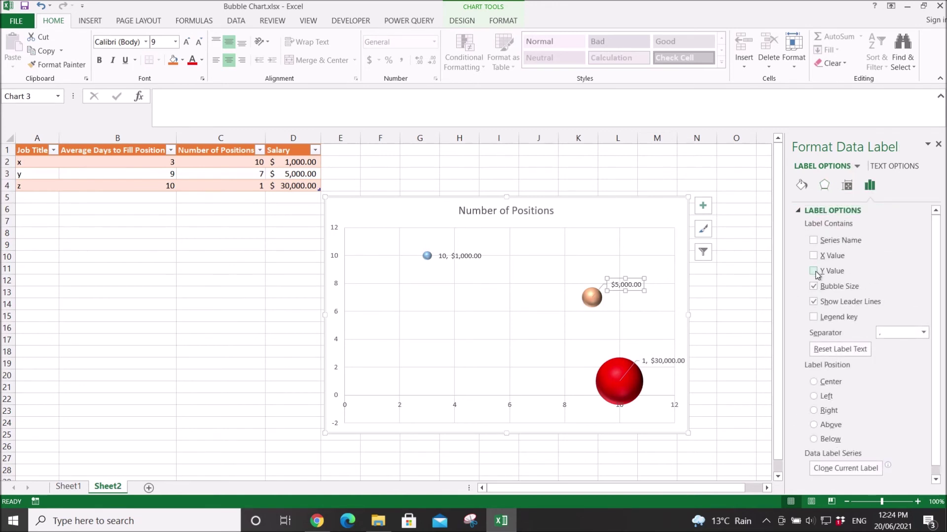
click(641, 386)
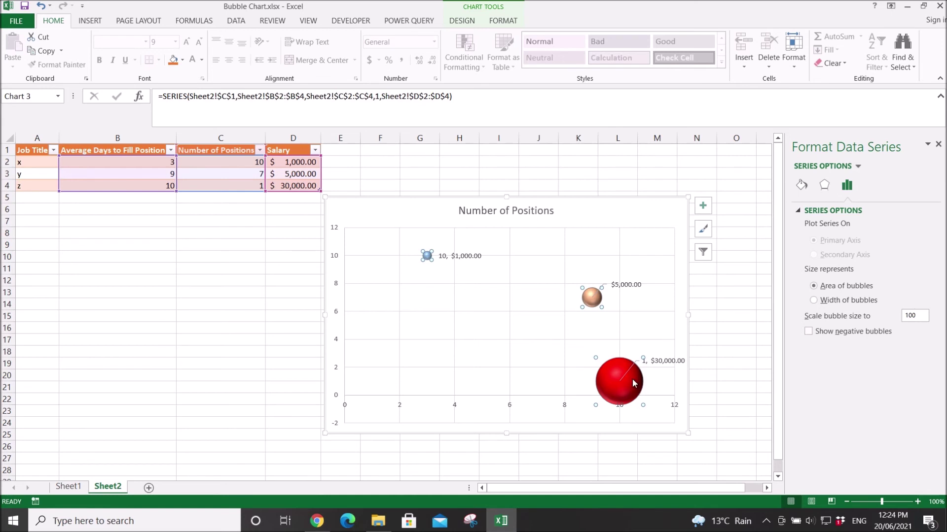
click(745, 295)
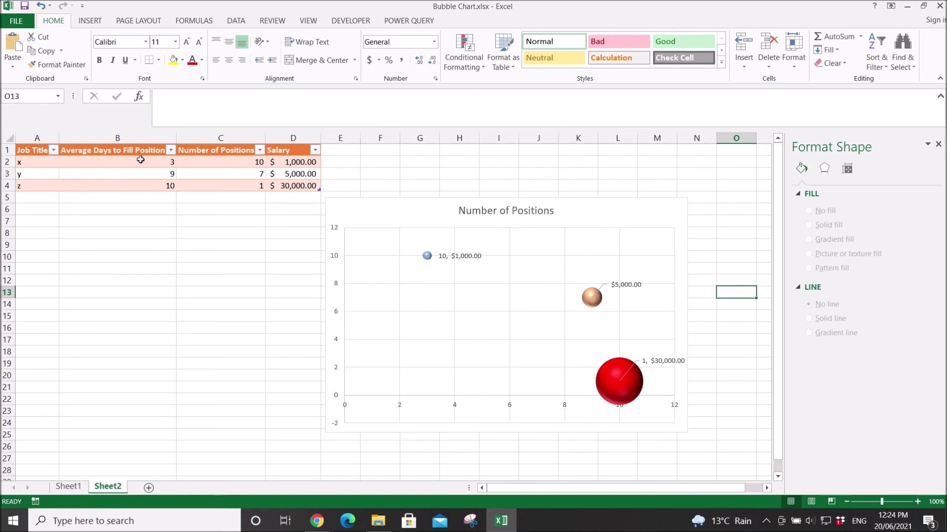
Open Select Data for the chart and edit the Number of Positions series.
click(383, 212)
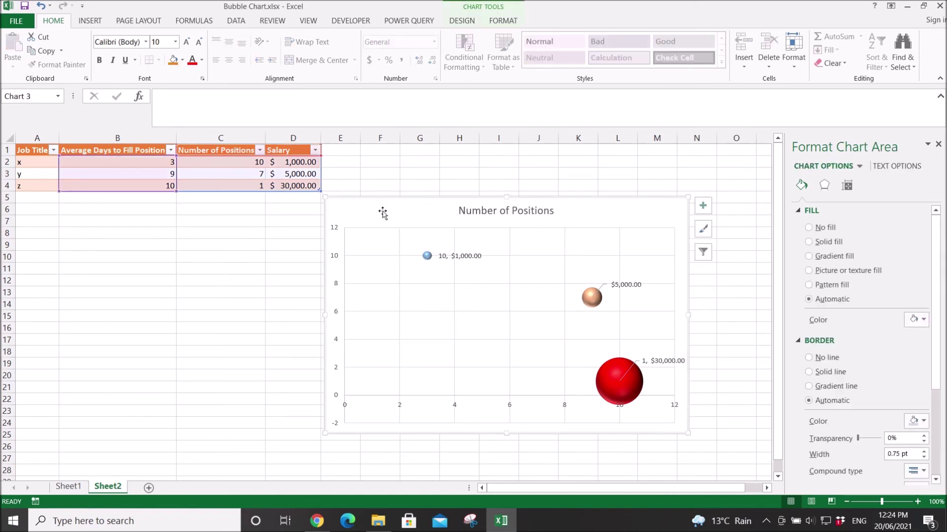
click(467, 21)
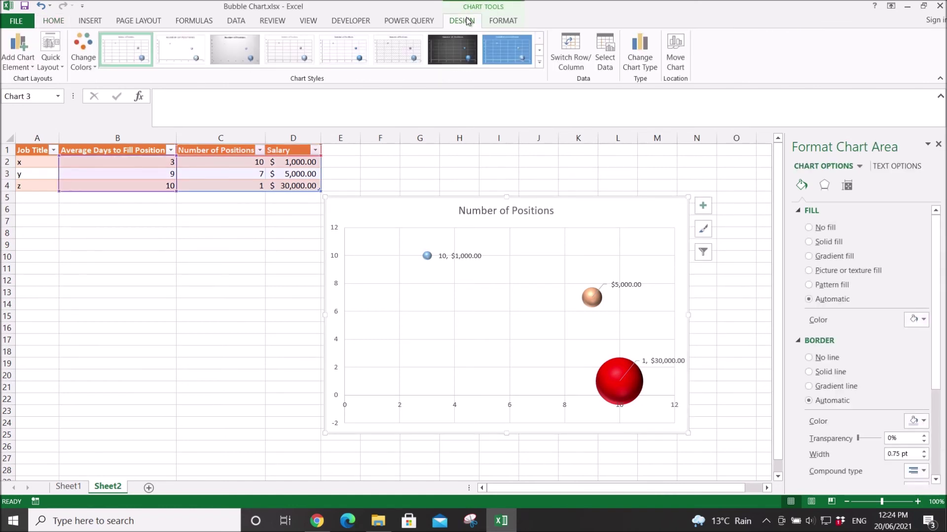
click(605, 69)
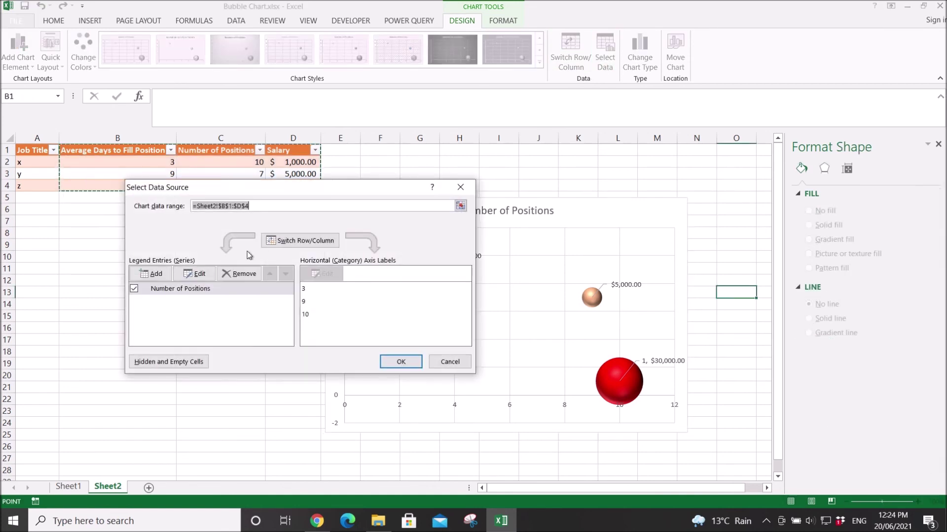
click(196, 279)
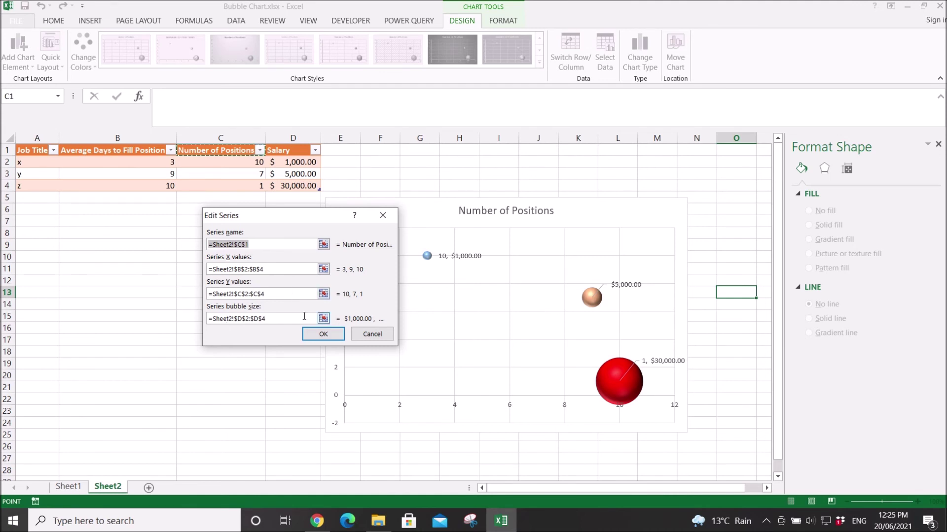
Set Series Y values to =Sheet2!$D$2:$D$4 and bubble size to positions C2:C4, then apply.
click(278, 295)
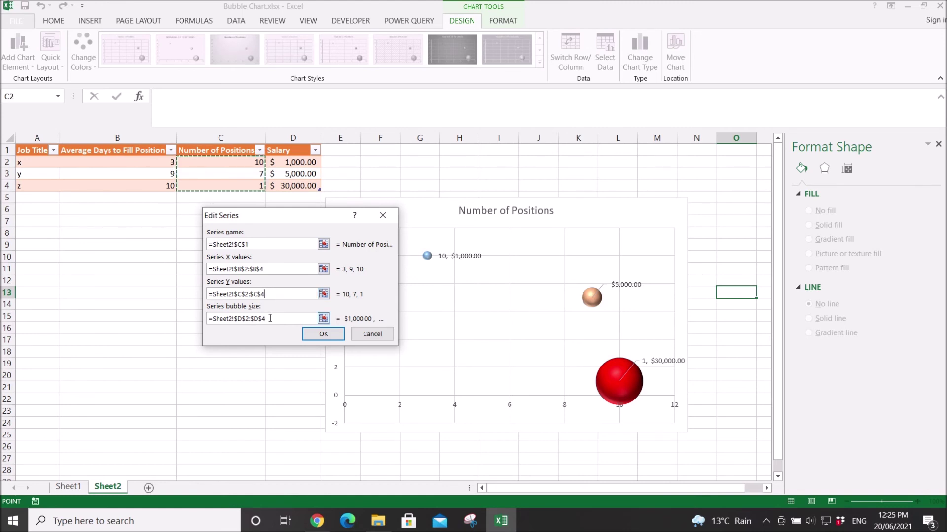
drag(269, 319, 186, 315)
key(ctrl+c)
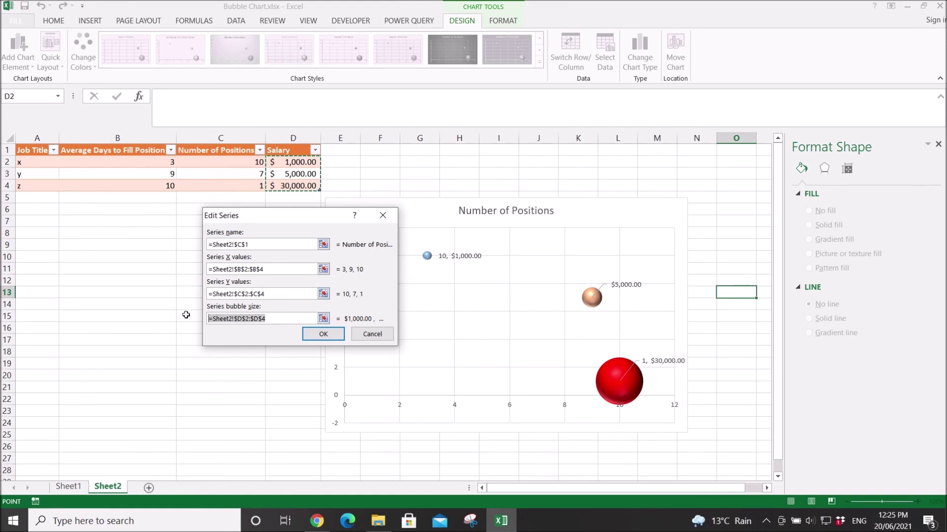
key(BackSpace)
click(279, 294)
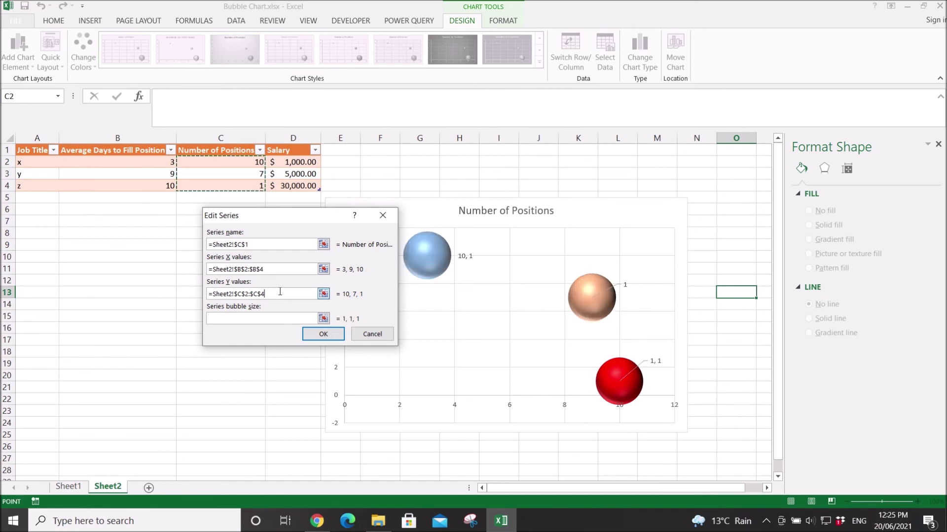
drag(283, 294, 196, 294)
key(ctrl+v)
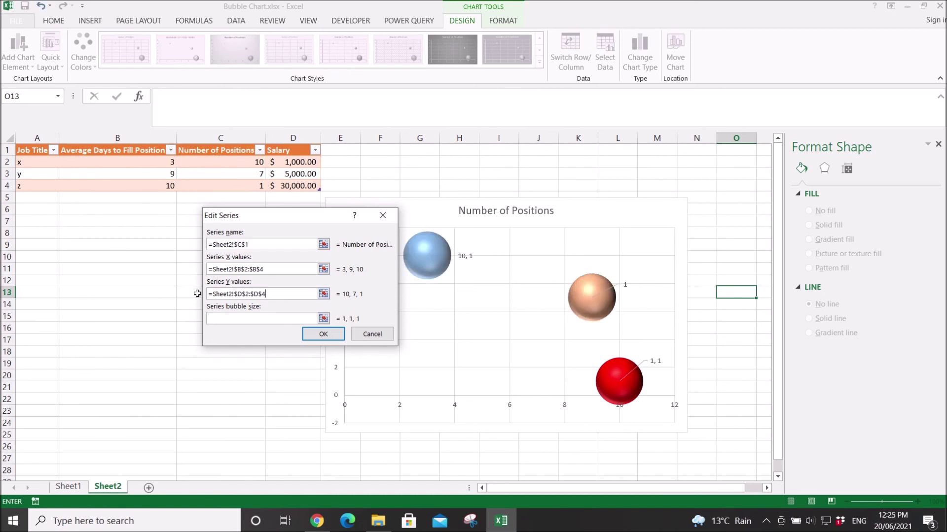
click(229, 319)
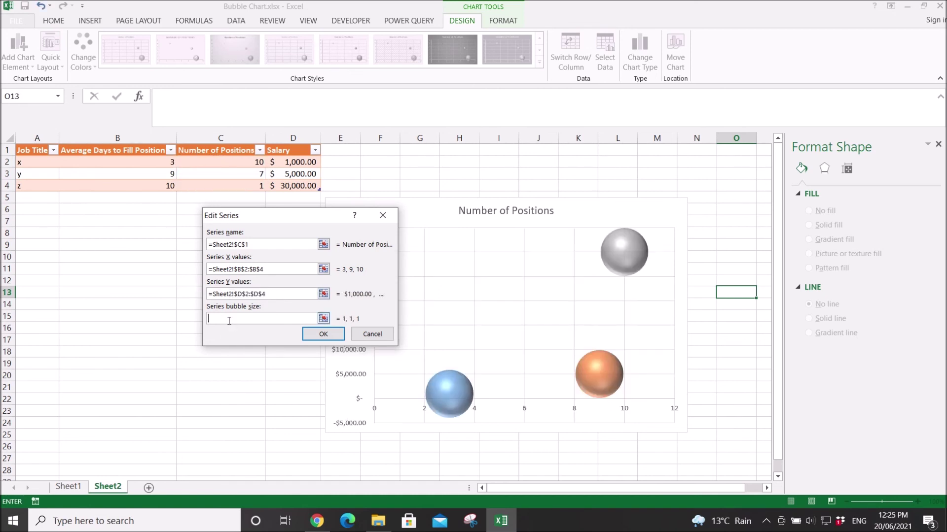
key(ctrl+v)
click(315, 334)
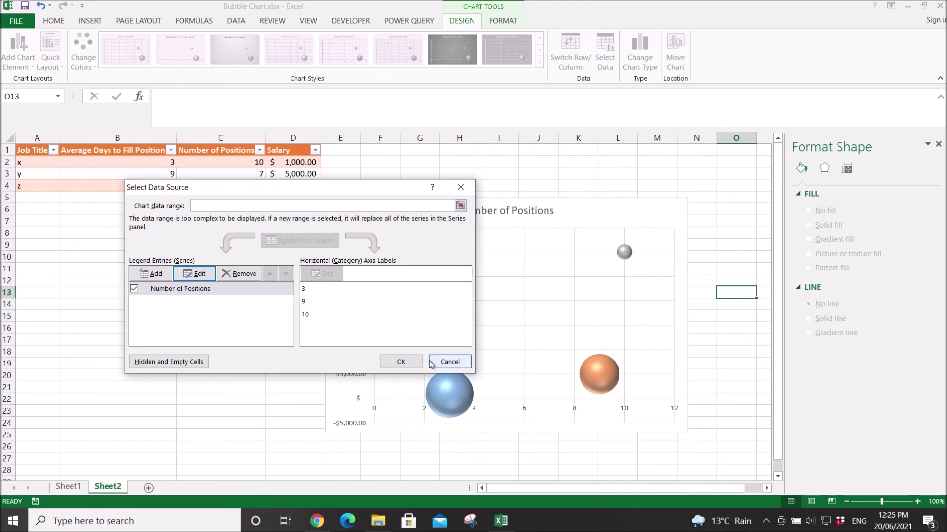
Confirm the data source so salaries show on the vertical axis, then nudge the chart upward.
click(401, 362)
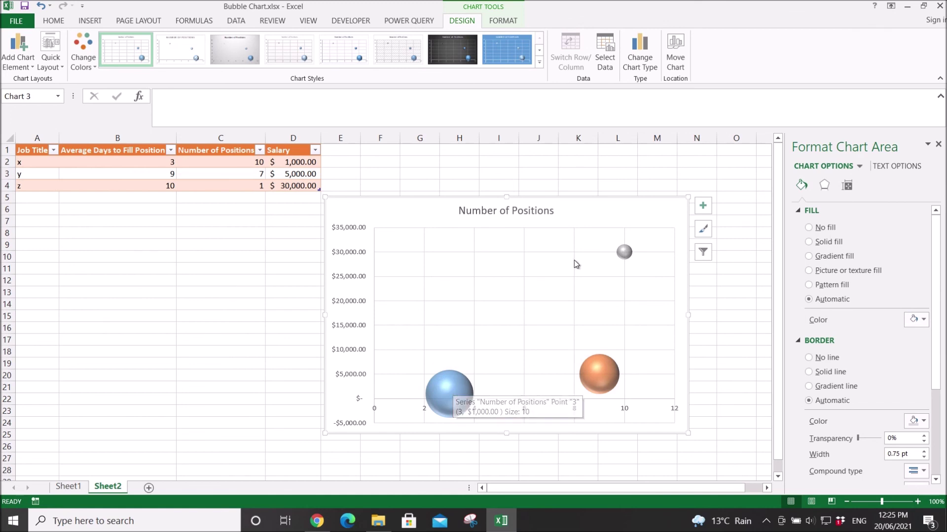
drag(592, 215, 592, 205)
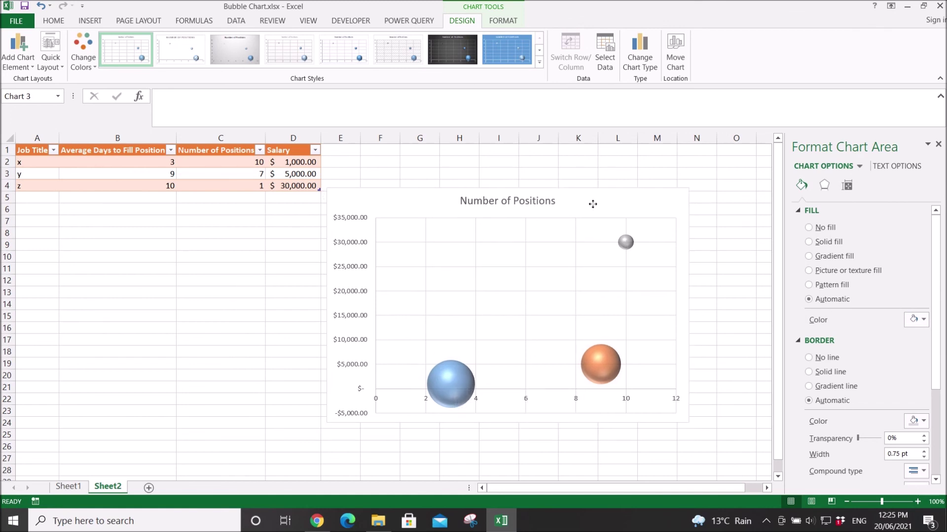